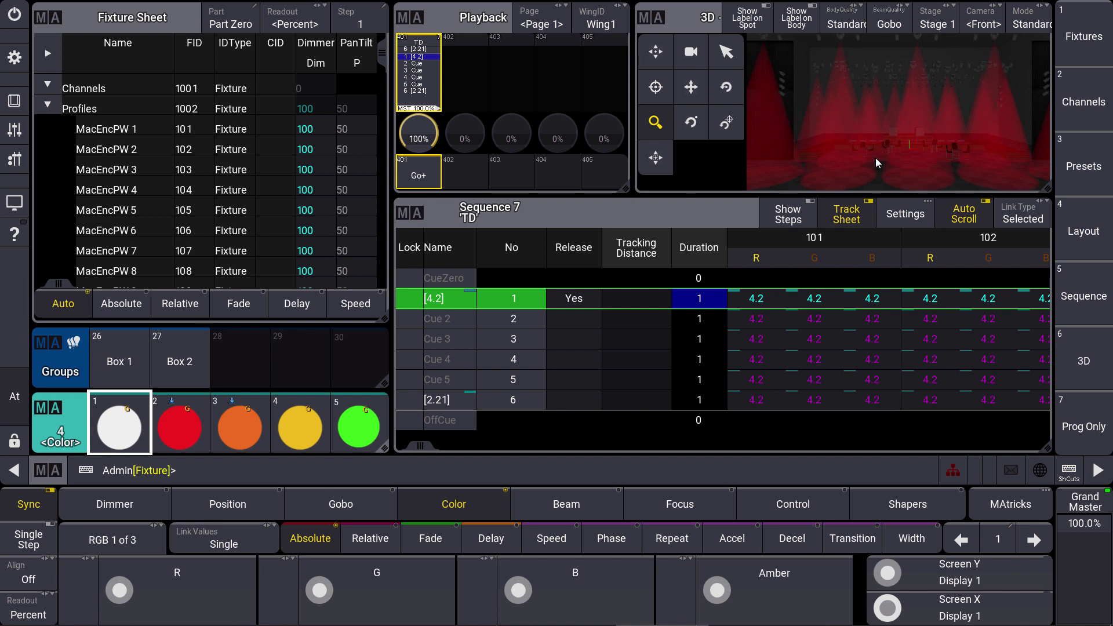
Step: Run the TD sequence forward through all its cues, looping past cue 1 to cue 2, and watch the stage look
left_click(424, 174)
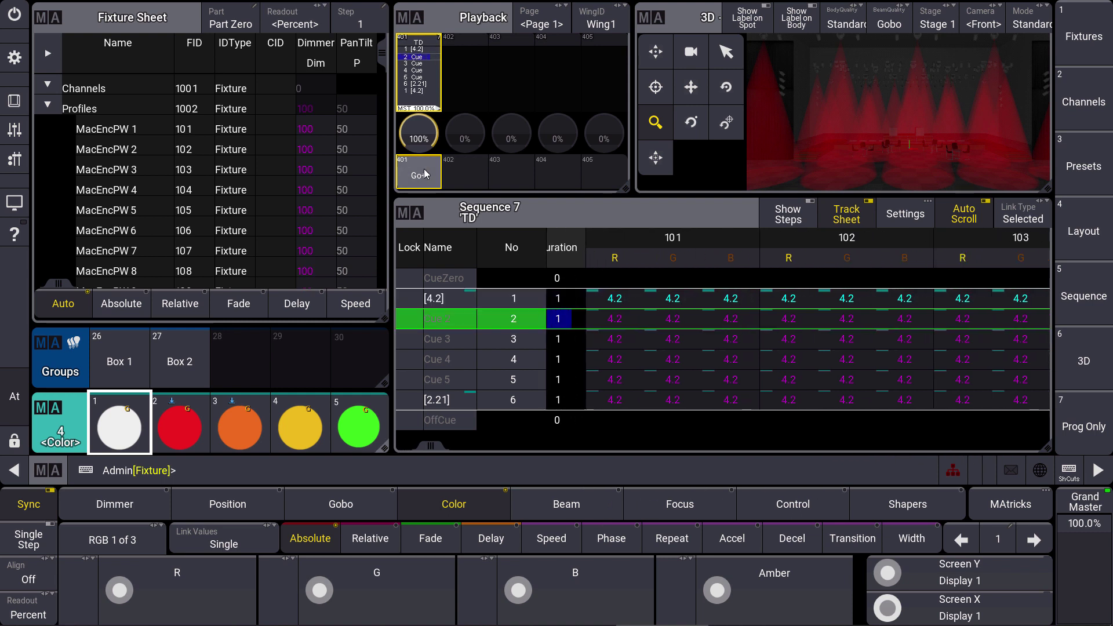
left_click(425, 174)
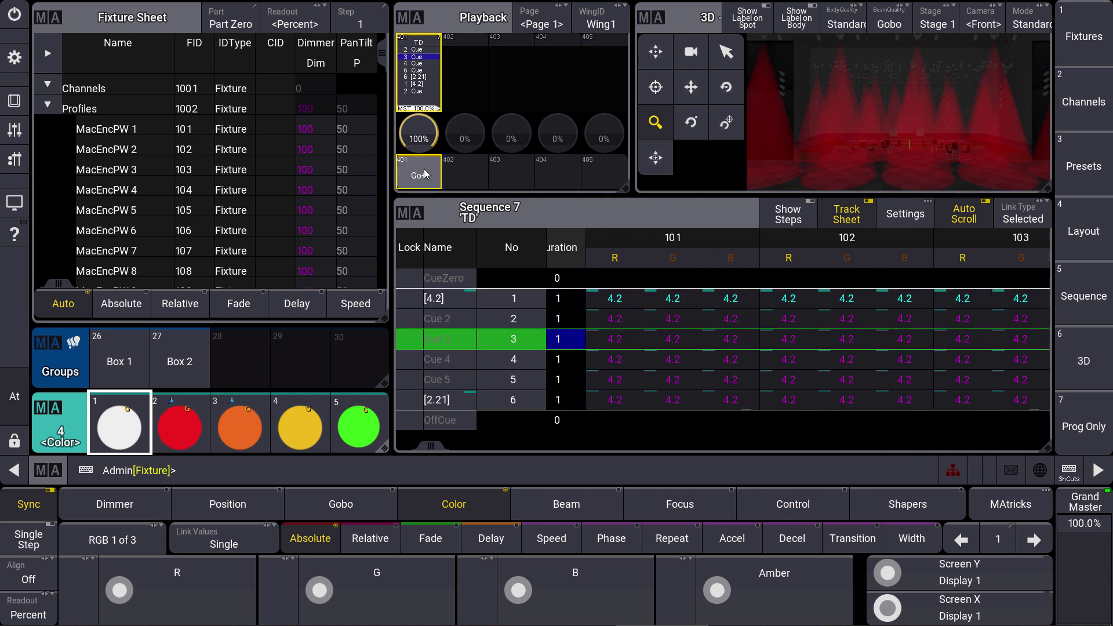
left_click(425, 174)
left_click(425, 174)
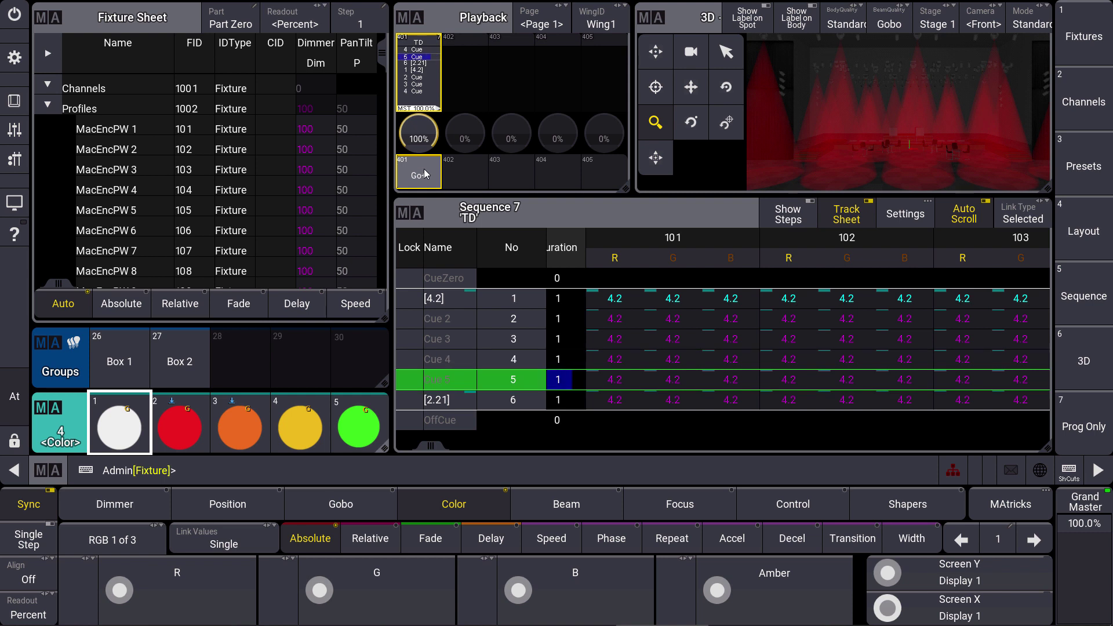
left_click(425, 174)
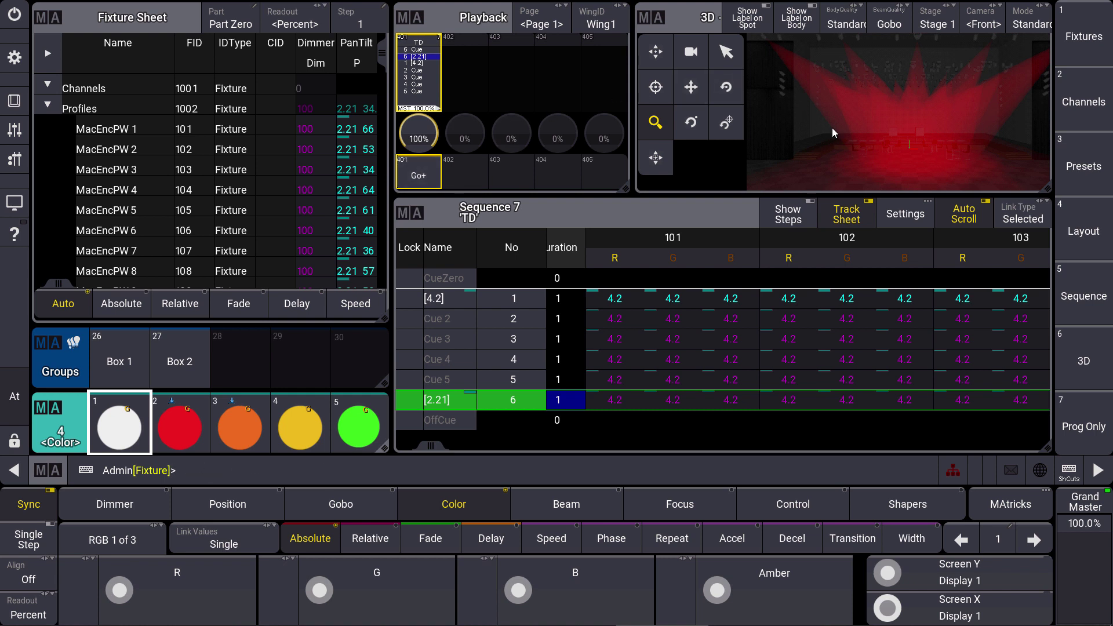
left_click(421, 181)
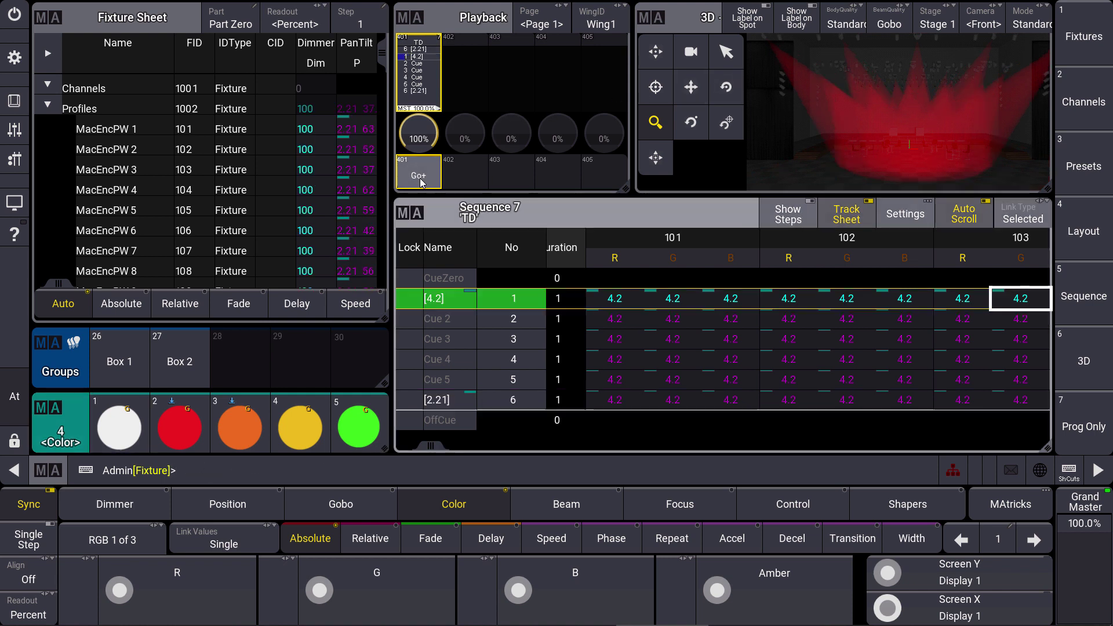
left_click(422, 182)
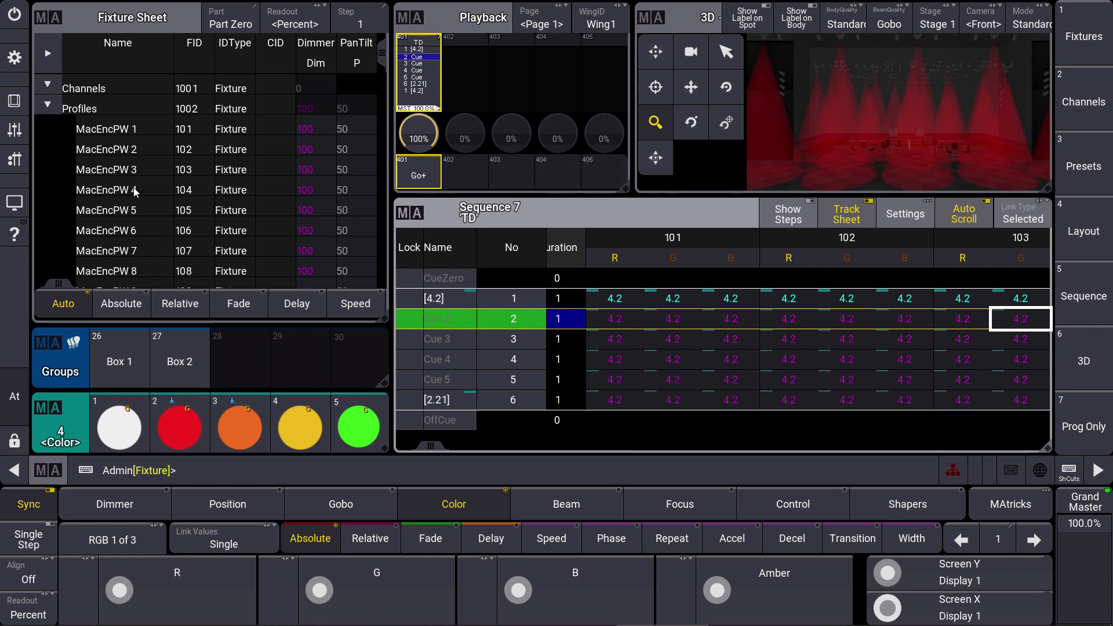
Step: Select fixtures MacEncPW 4 and 5 and apply the white color preset 1 and position preset 1
left_click(125, 212)
left_click_drag(125, 189, 124, 215)
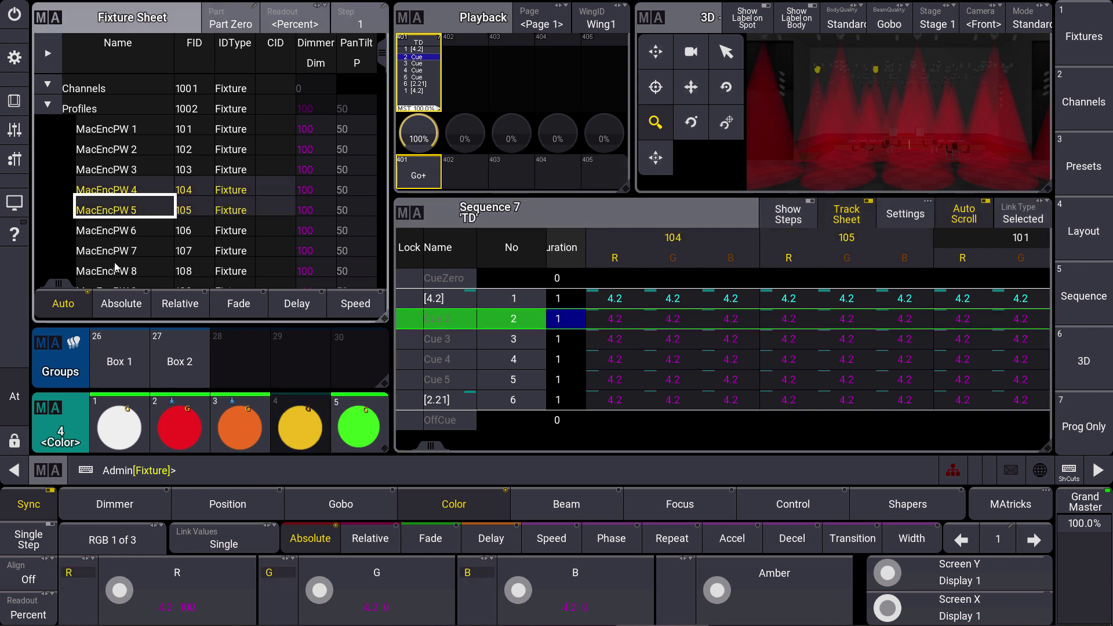
left_click(114, 432)
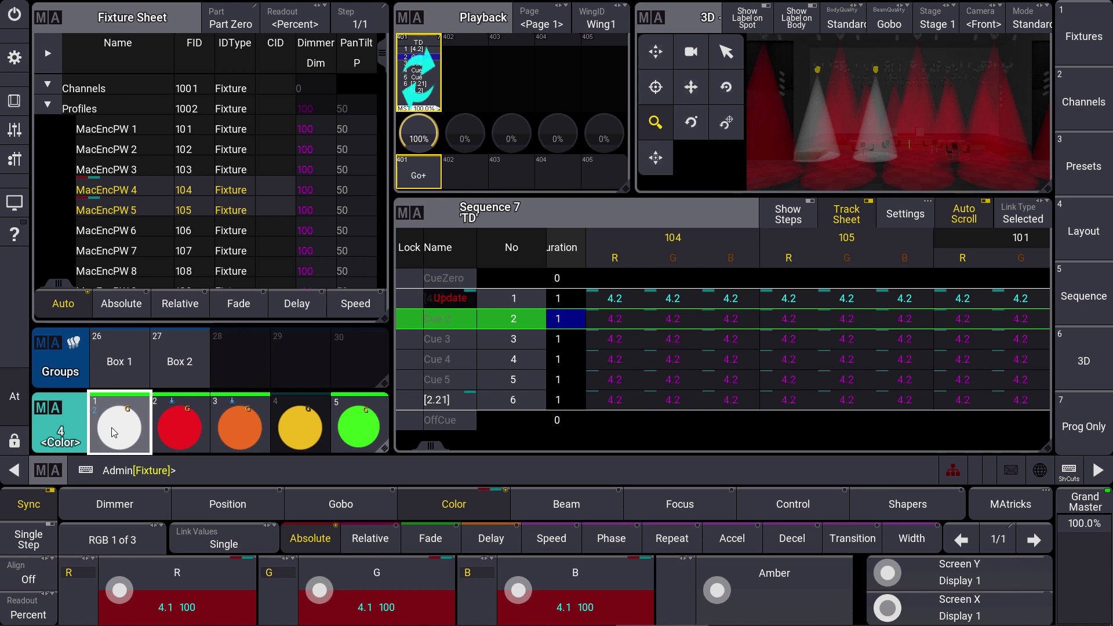
left_click(220, 503)
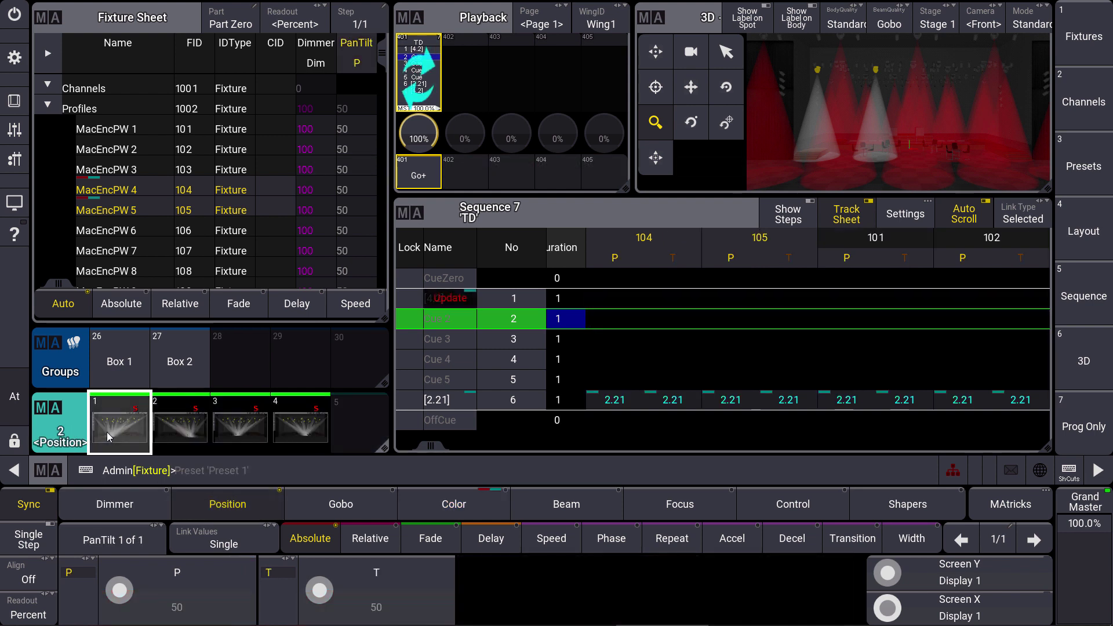
left_click(137, 435)
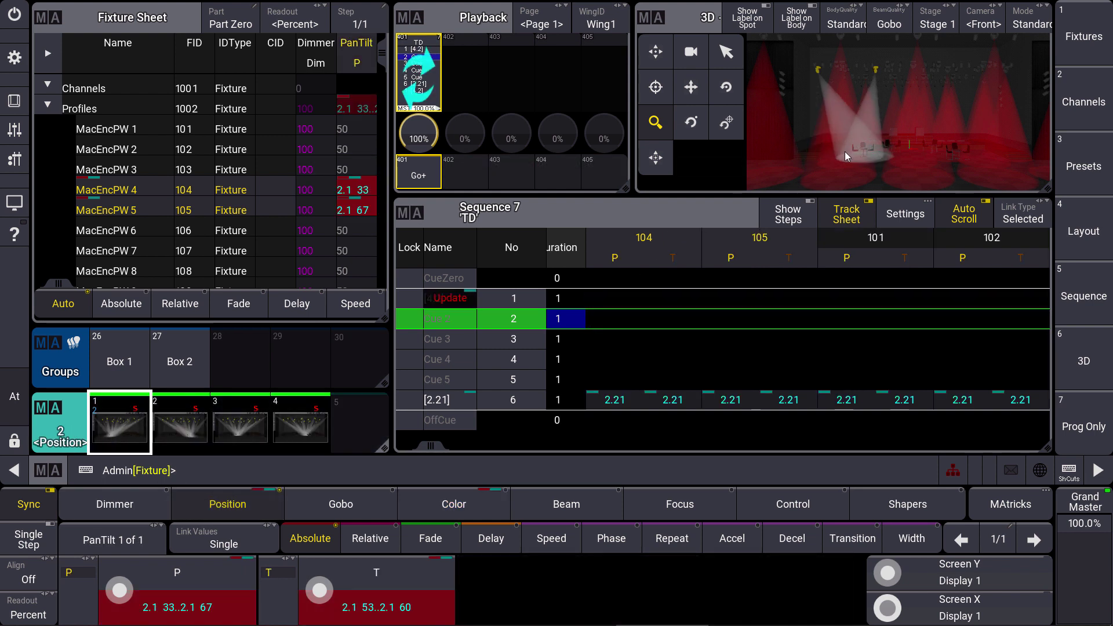
Step: Store the programmer values into cue 2 using the Merge mode
left_click(229, 471)
type("store")
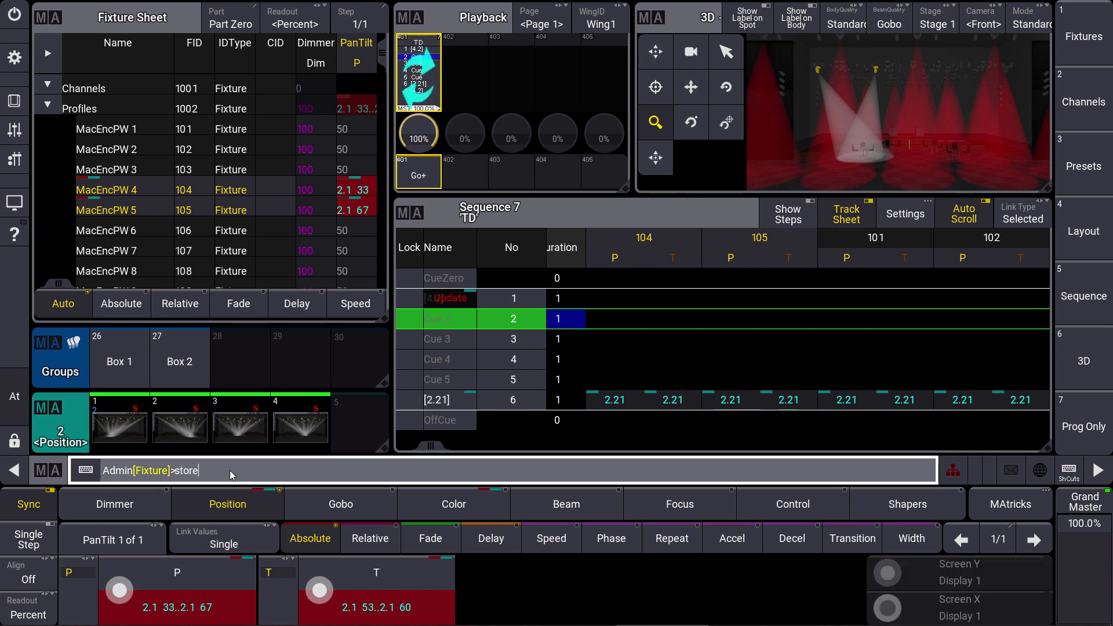
type(" cue 2")
key("Return")
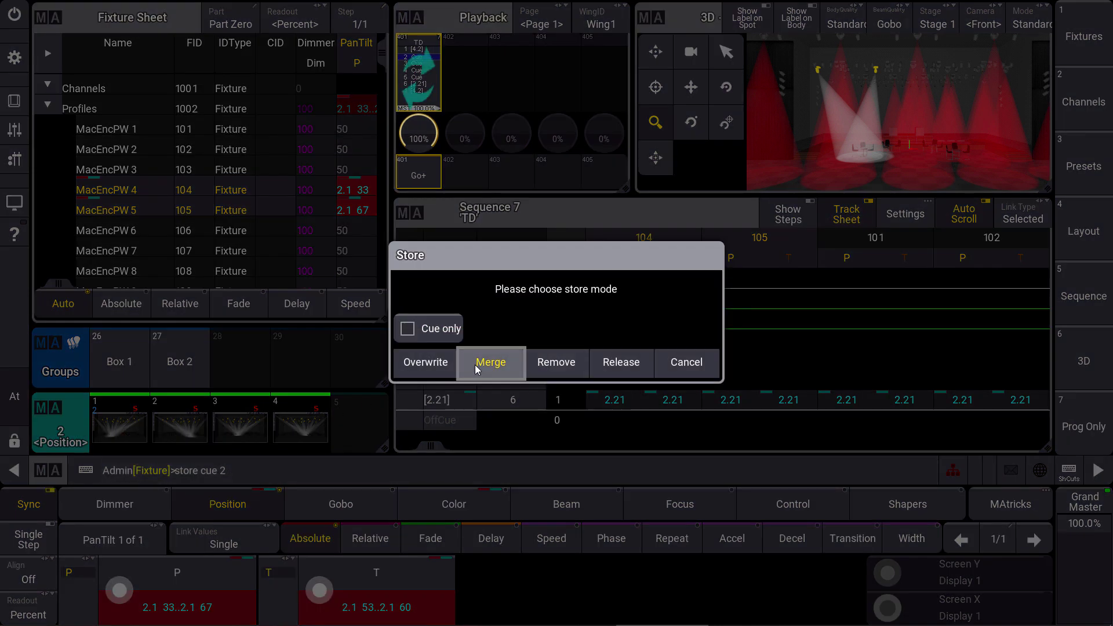
left_click(496, 357)
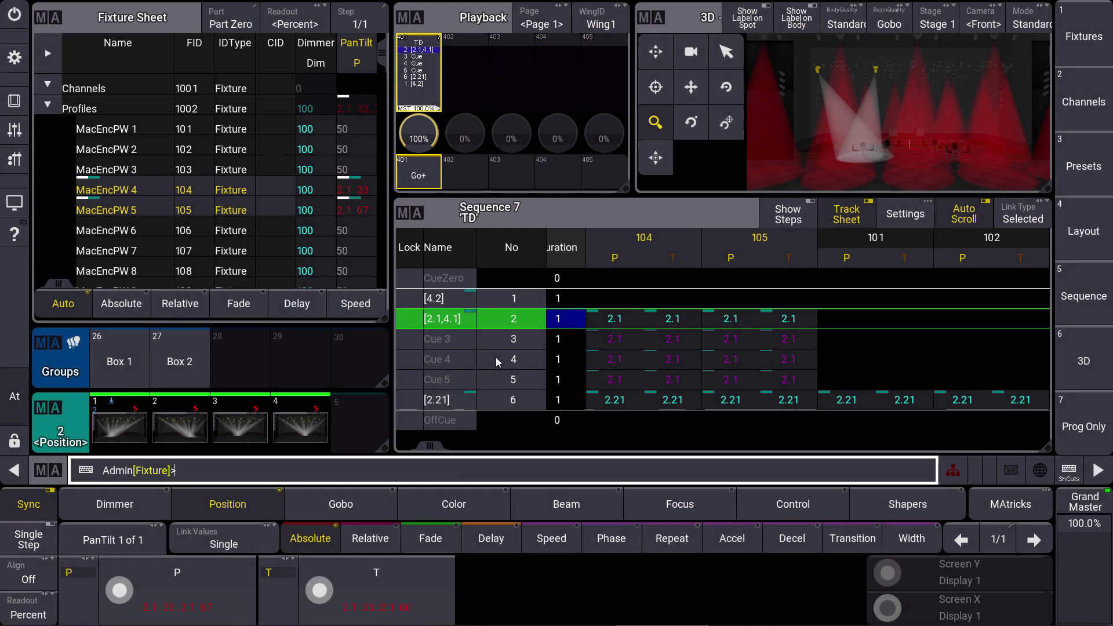
Step: Clear the fixture selection and the programmer values
left_click(15, 397)
left_click(117, 422)
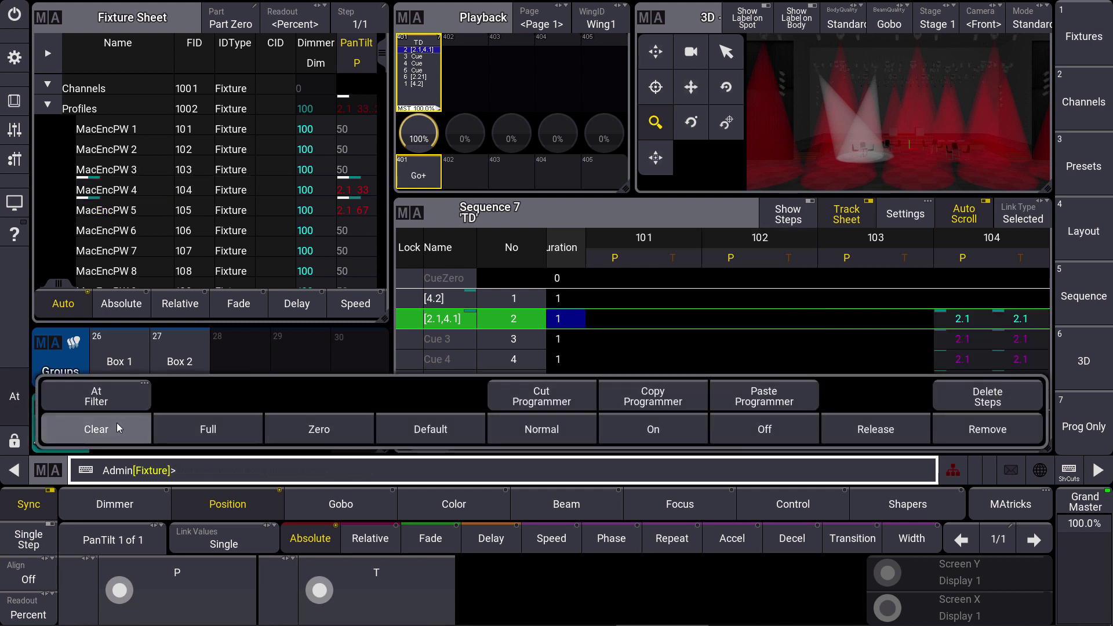
left_click(117, 423)
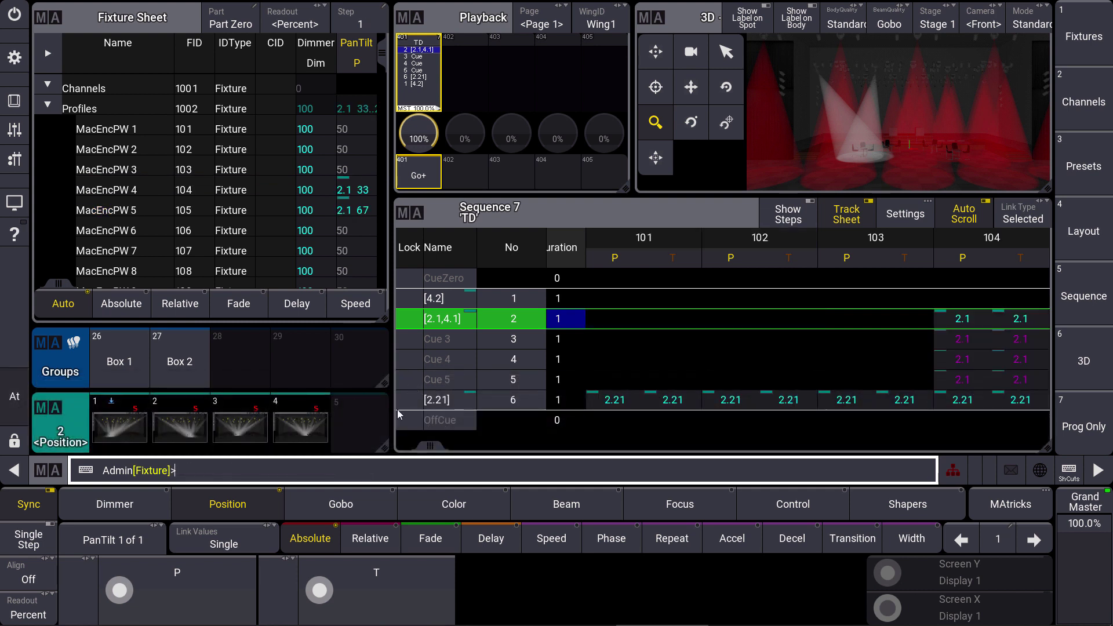
Step: Show the color attributes and run the TD sequence on to cue 6 to check the tracking from cue 2
left_click(420, 501)
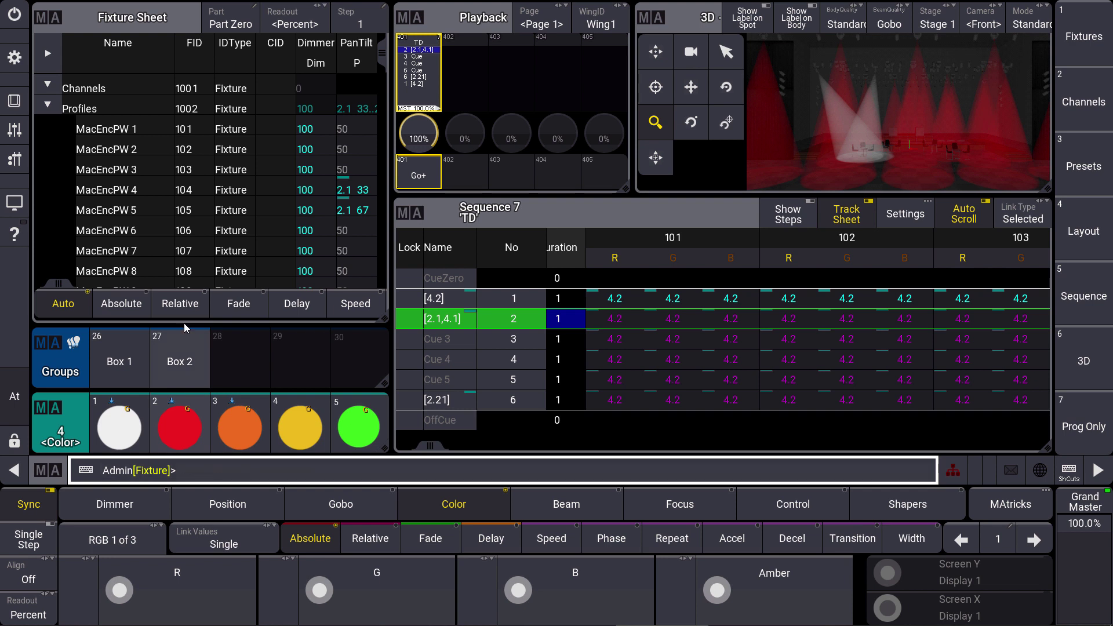
left_click(415, 182)
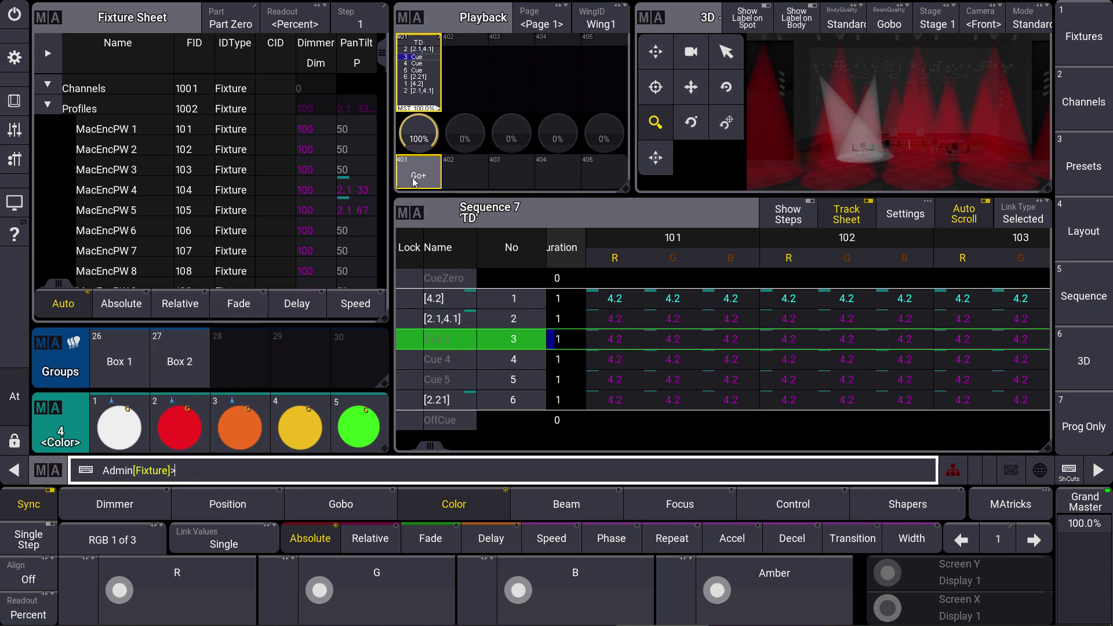
left_click(415, 182)
left_click(415, 183)
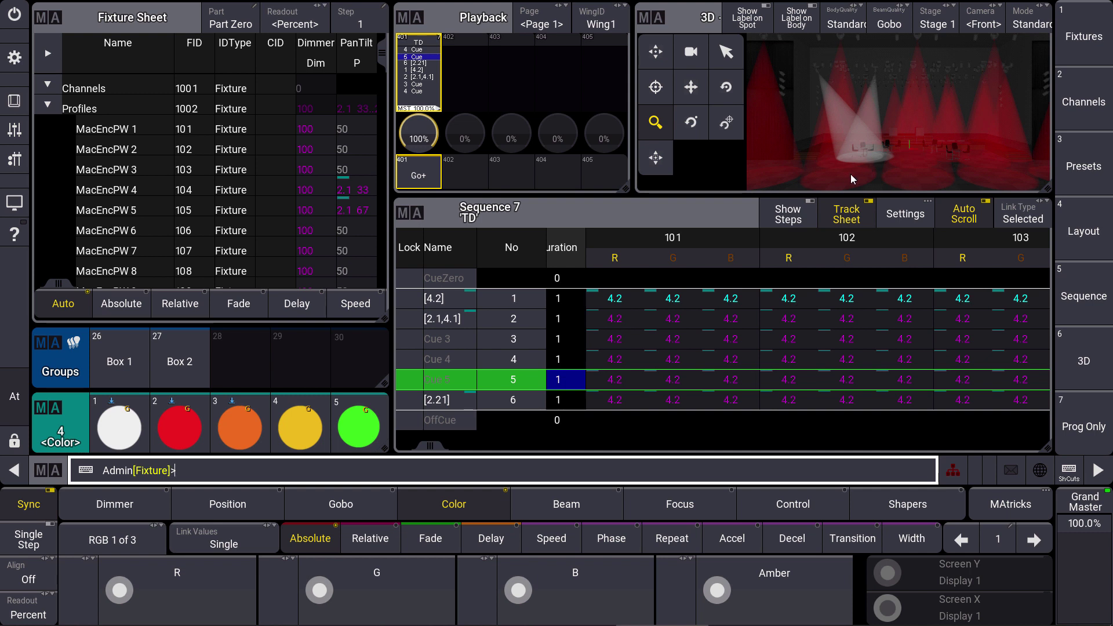
left_click(426, 175)
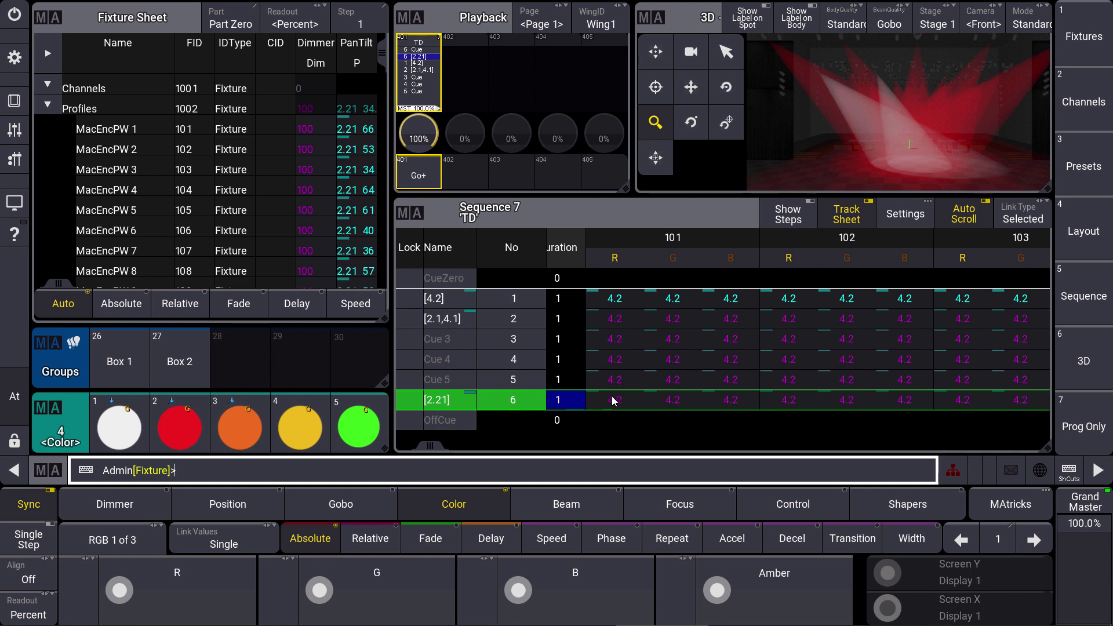
Step: Set the Tracking Distance of cue 2 to 5 in the TD sequence sheet
left_click_drag(432, 445, 408, 450)
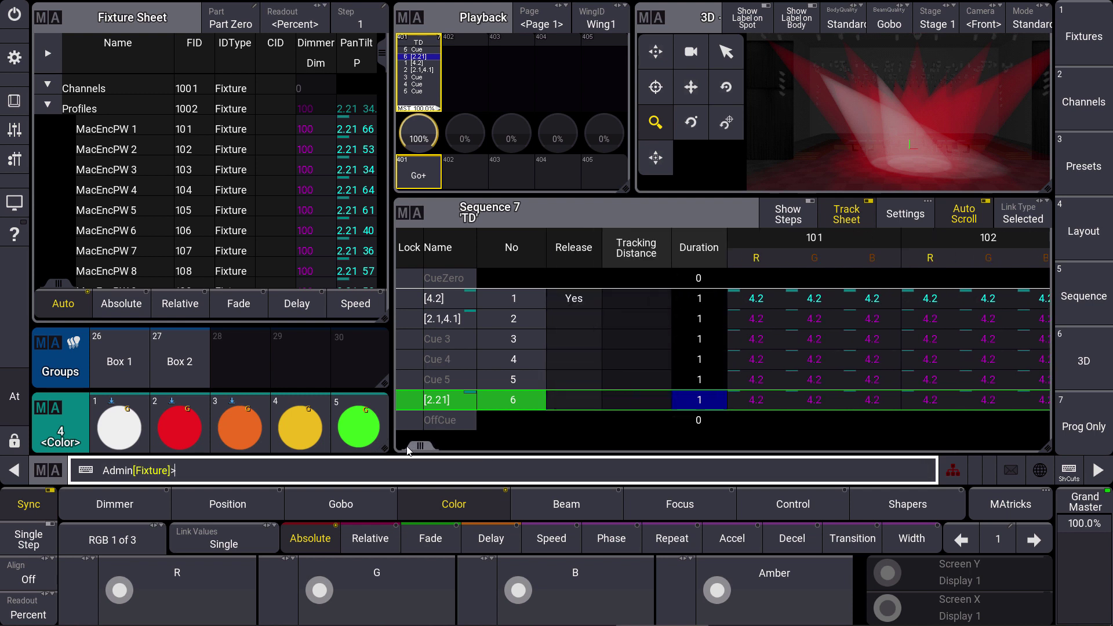
left_click(624, 318)
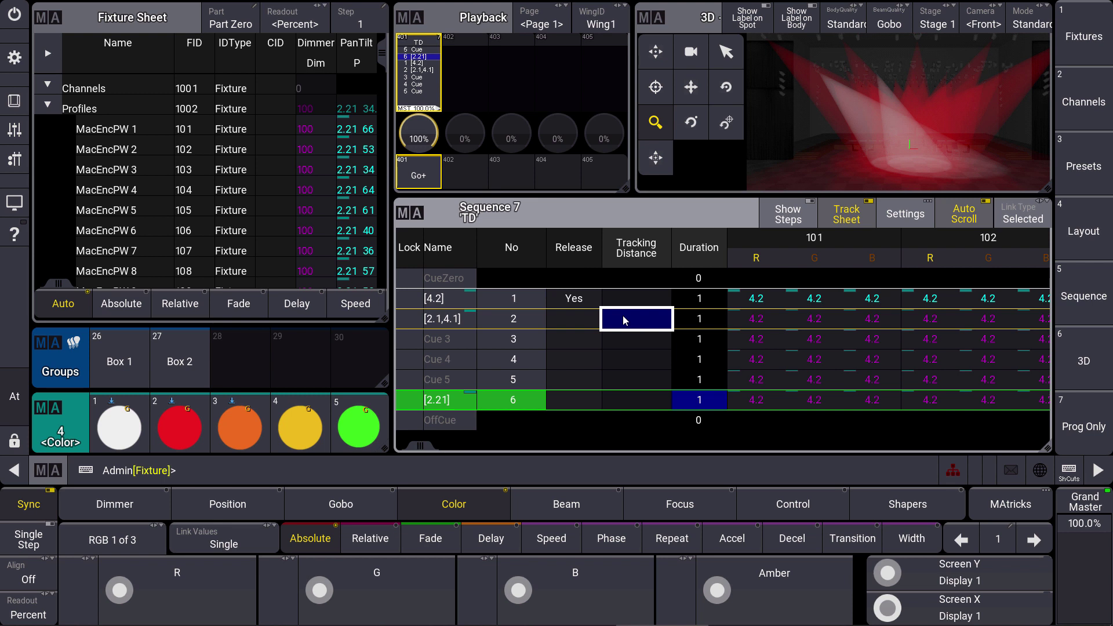
left_click(624, 319)
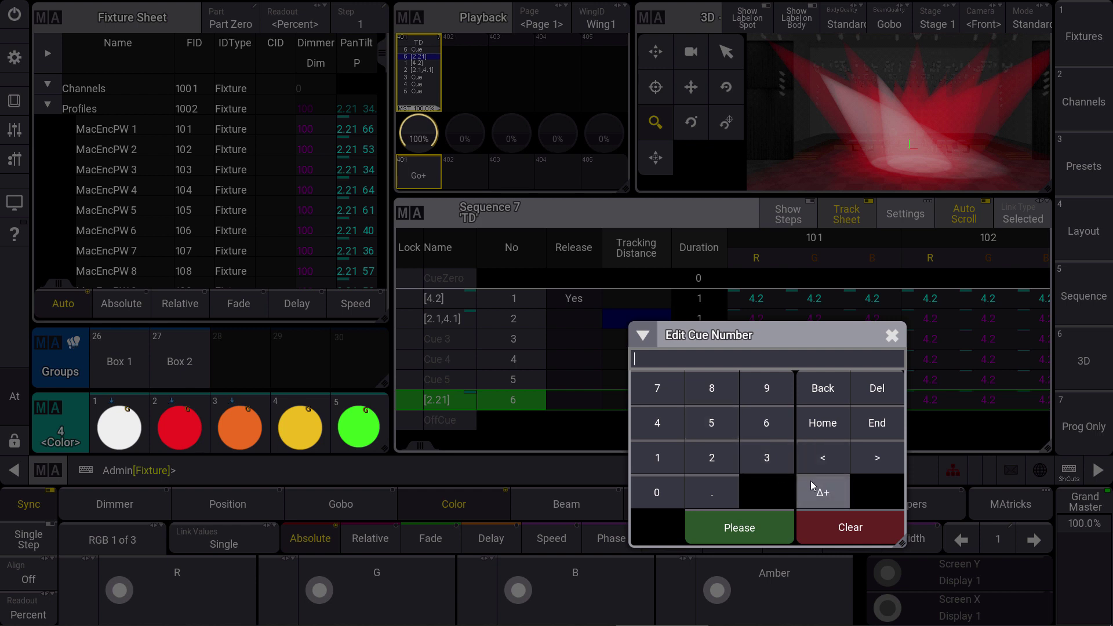
left_click(712, 423)
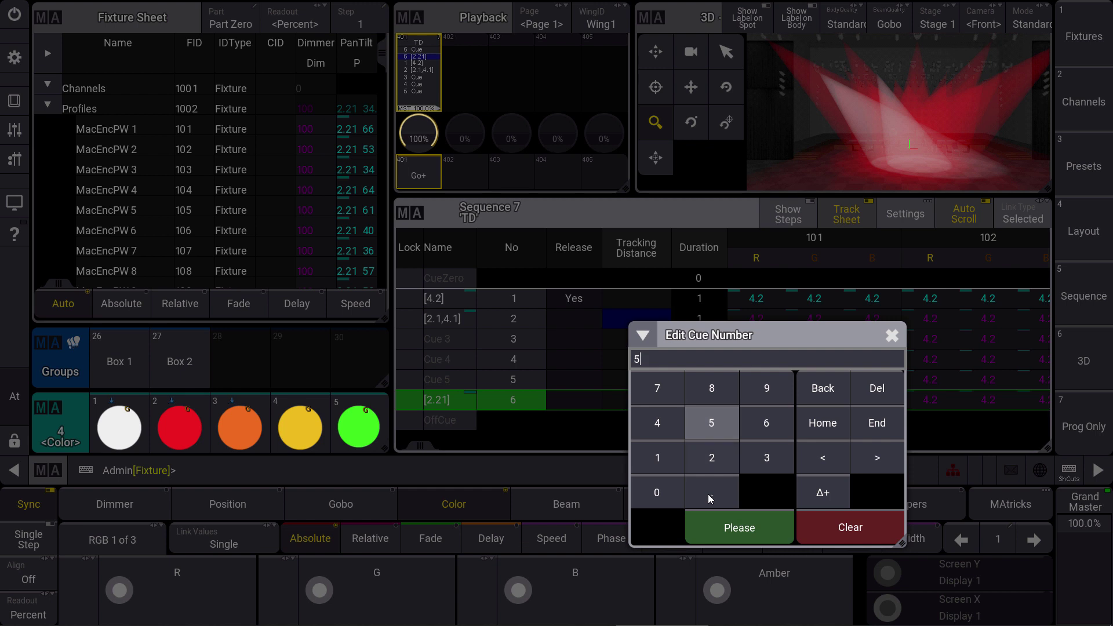
left_click(715, 527)
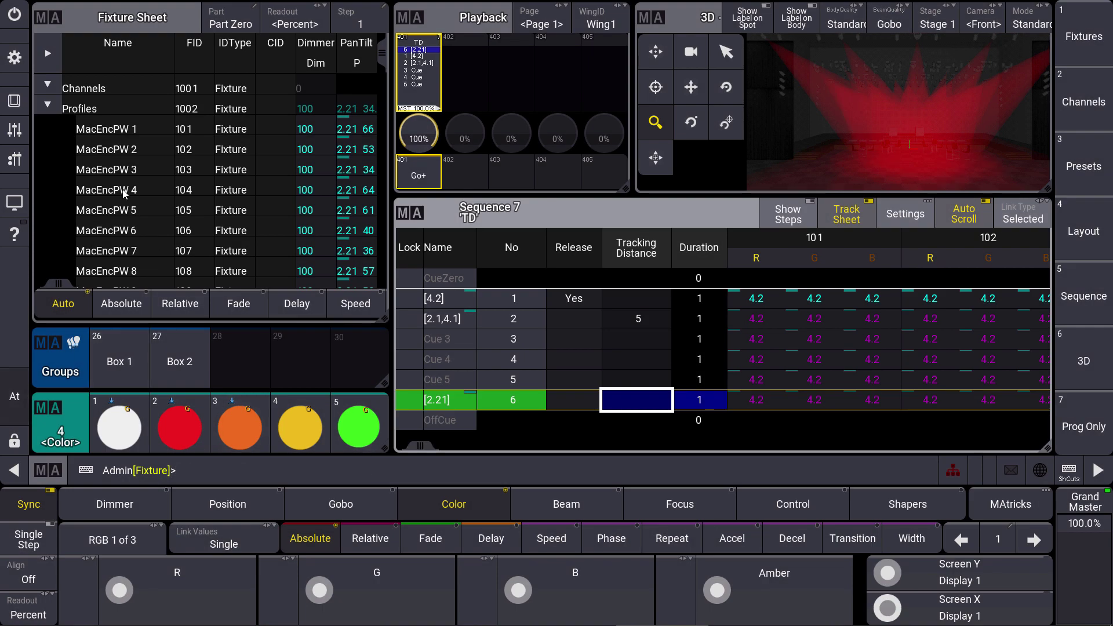
Step: Select MacEncPW 4 and 5 and examine how far their cue 2 colors track against the tracking distance
left_click_drag(124, 190, 128, 213)
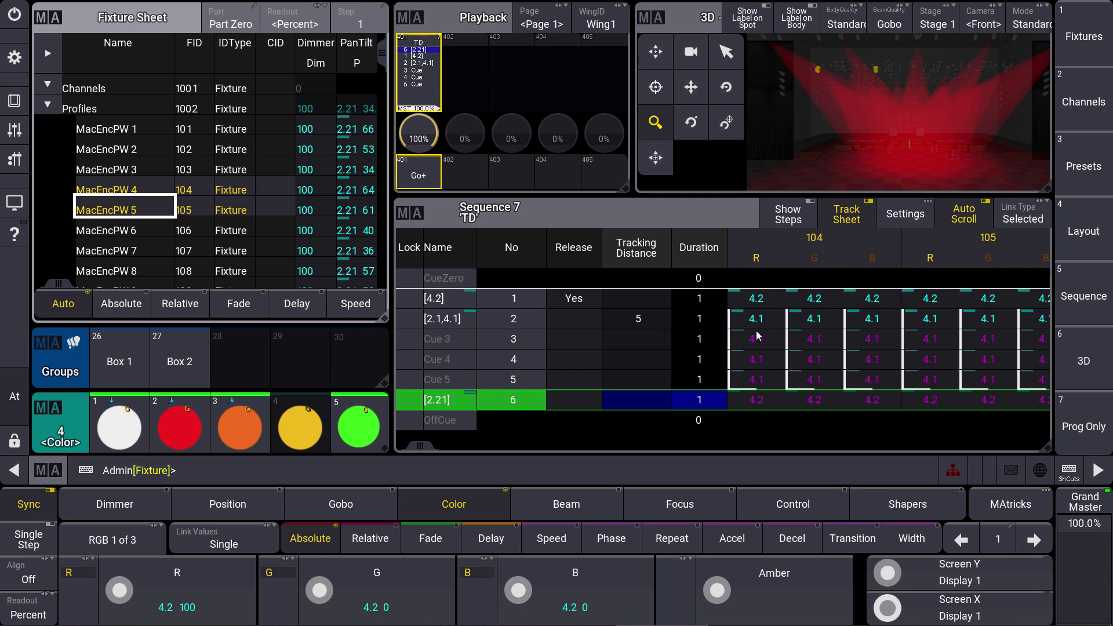
left_click(628, 383)
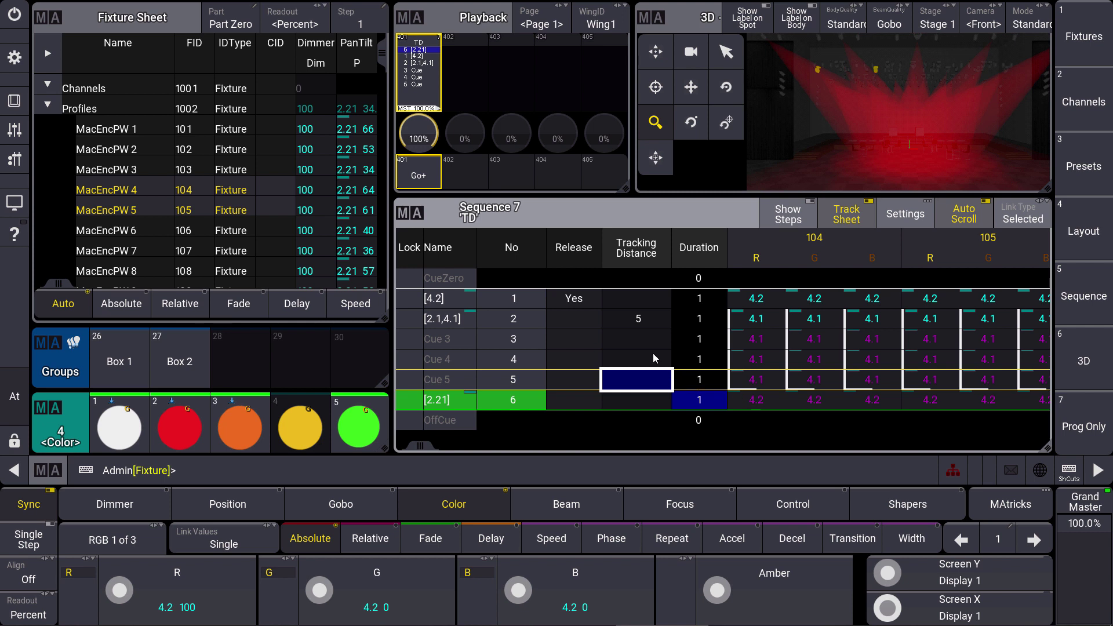
left_click(644, 321)
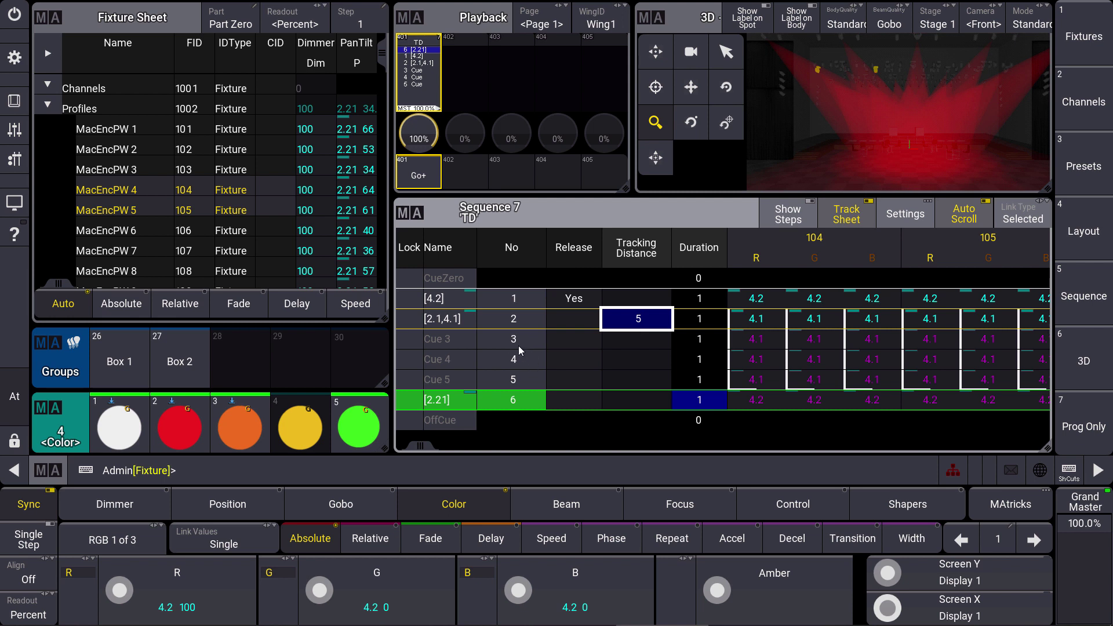
Step: Replace the fixture selection with groups Box 1 and Box 2 and set their dimmers to full
left_click(17, 403)
left_click(71, 427)
left_click(120, 363)
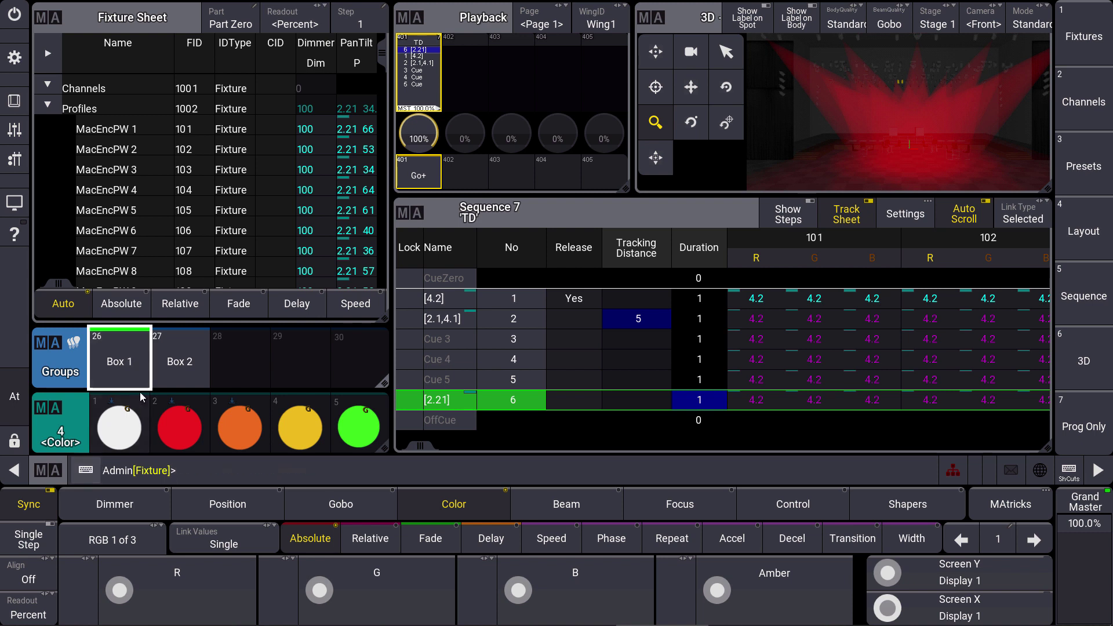
left_click(181, 363)
left_click(15, 397)
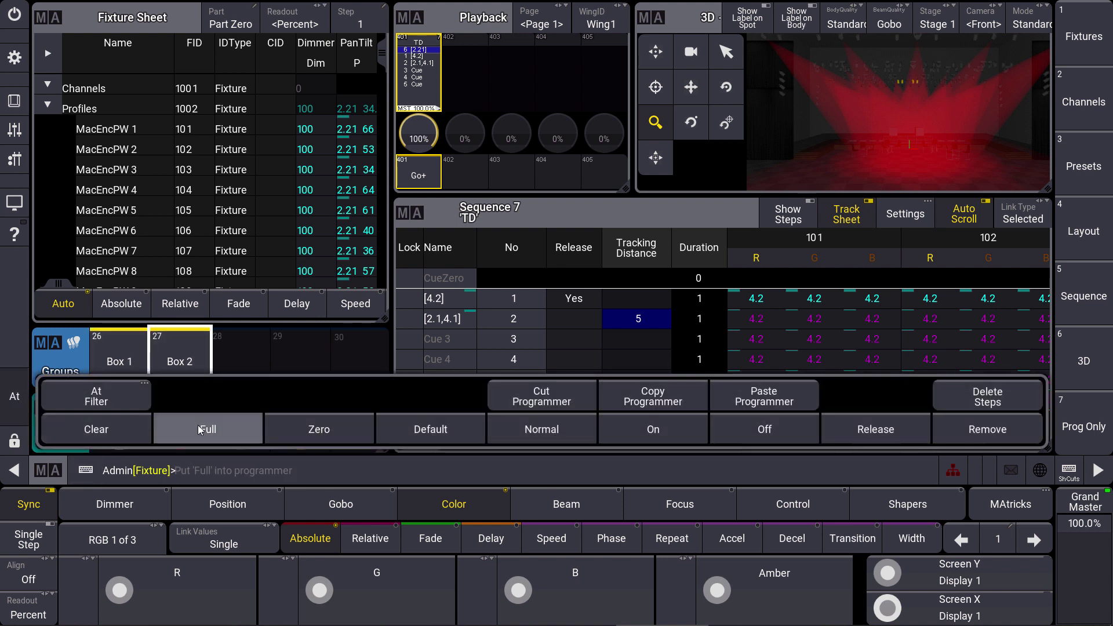
left_click(207, 428)
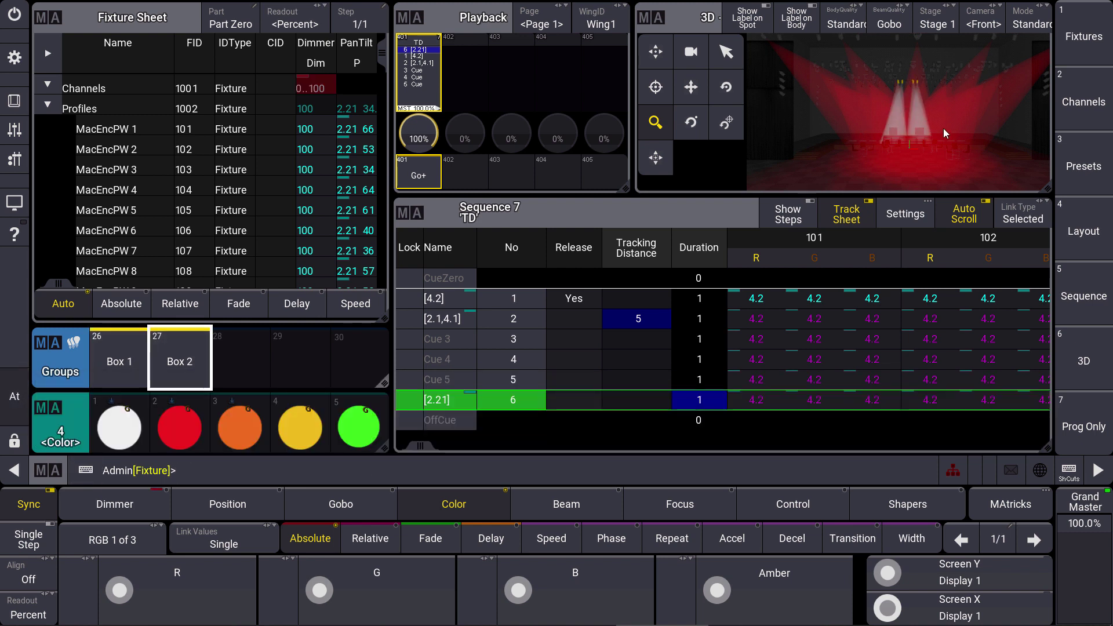
Step: Store the programmer values as a new cue 3.5 with the Cue only option
left_click(389, 468)
type("store cue 3.5")
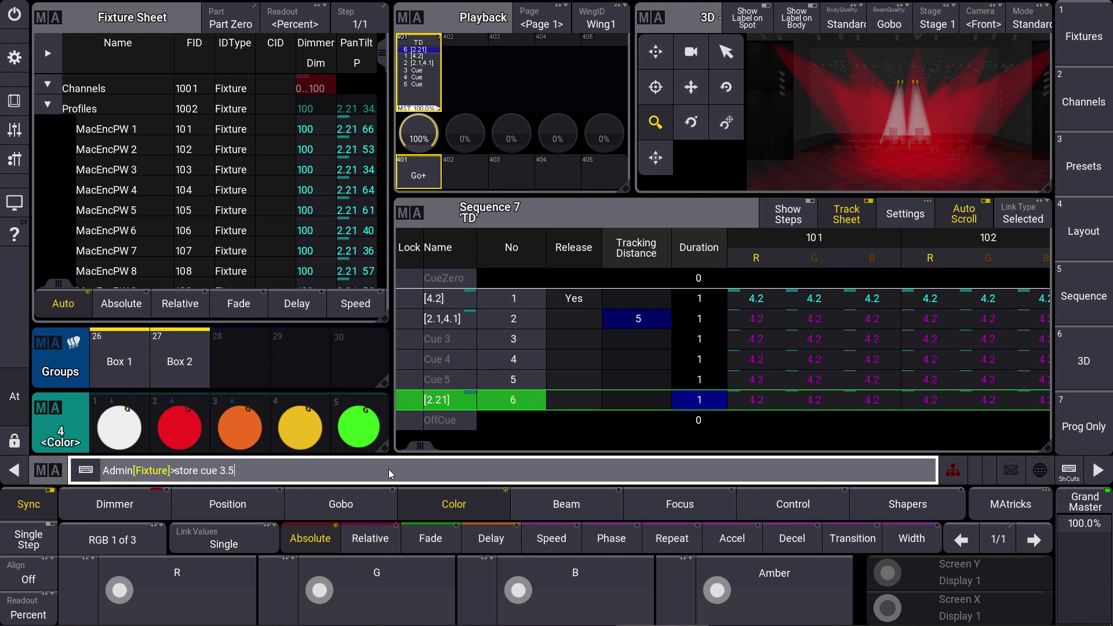
key("Return")
left_click(406, 329)
left_click(486, 361)
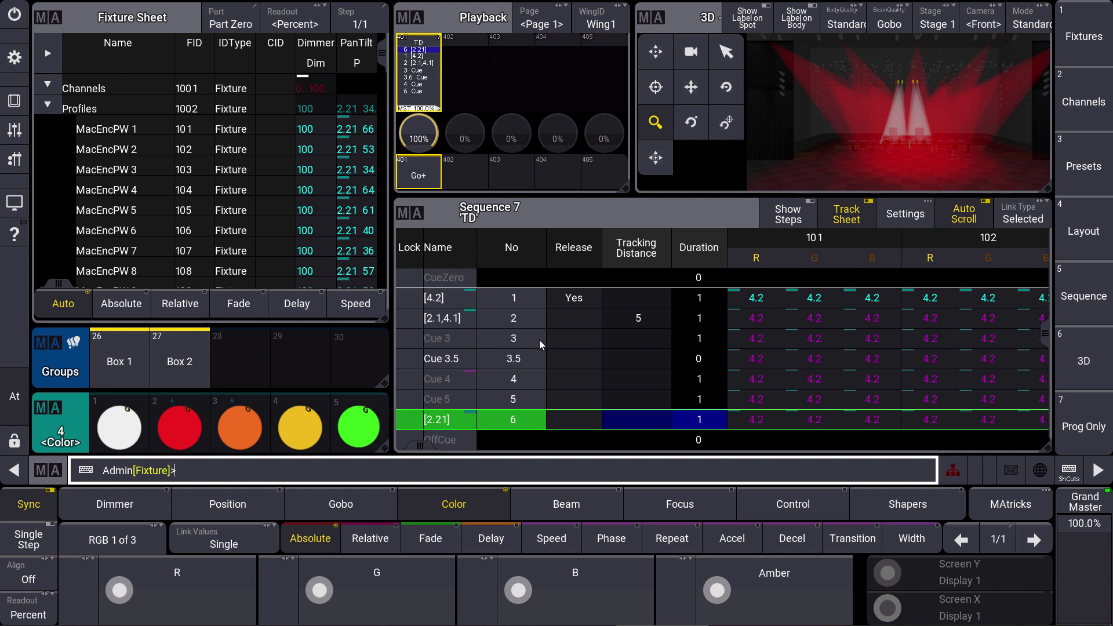
Step: Select MacEncPW 4 and 5 to examine their color tracking across the inserted cue 3.5
left_click(122, 201)
left_click_drag(121, 214, 122, 214)
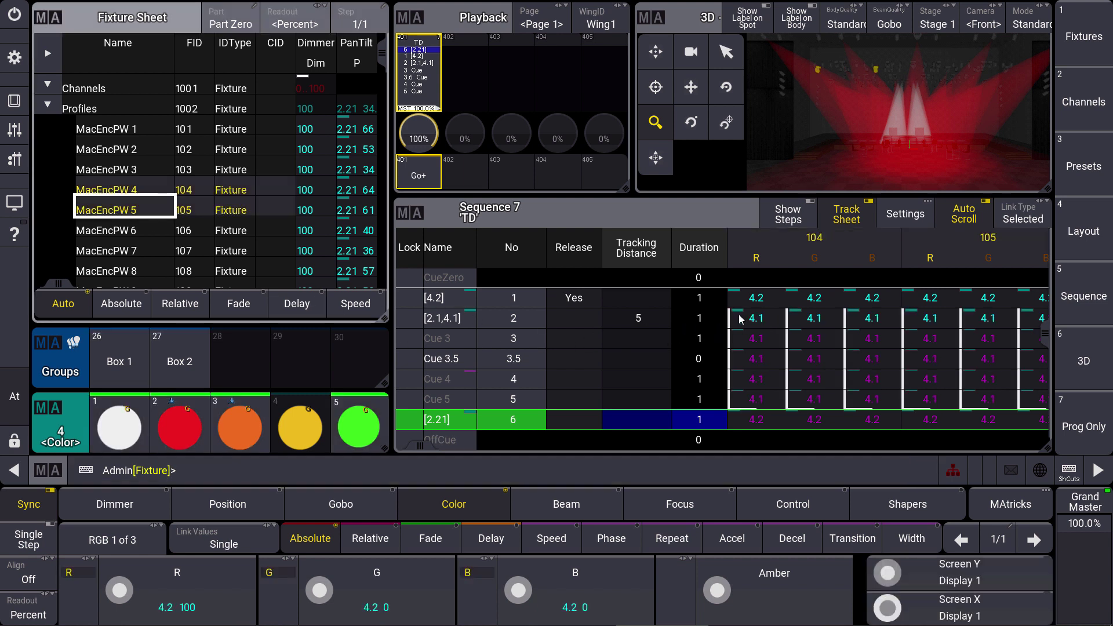